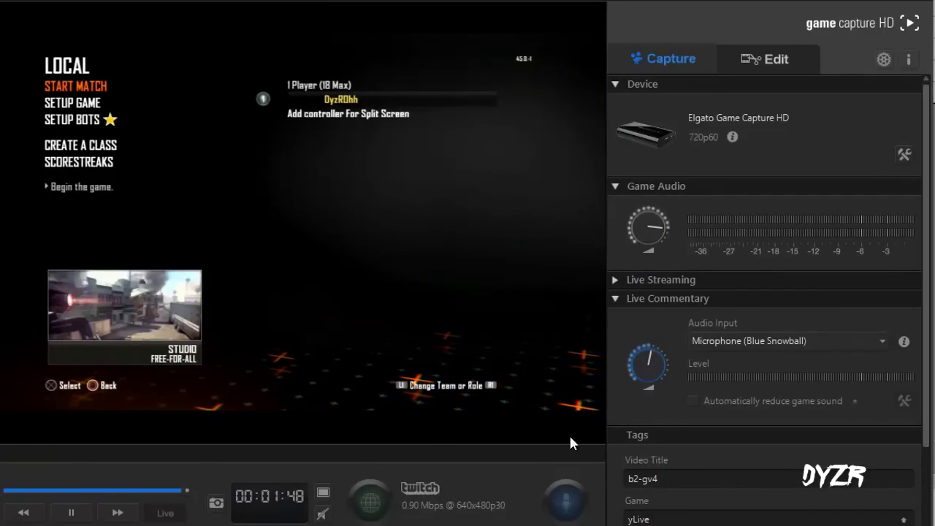
# Step: Keep Microphone (Blue Snowball) as the live commentary input
pyautogui.click(784, 339)
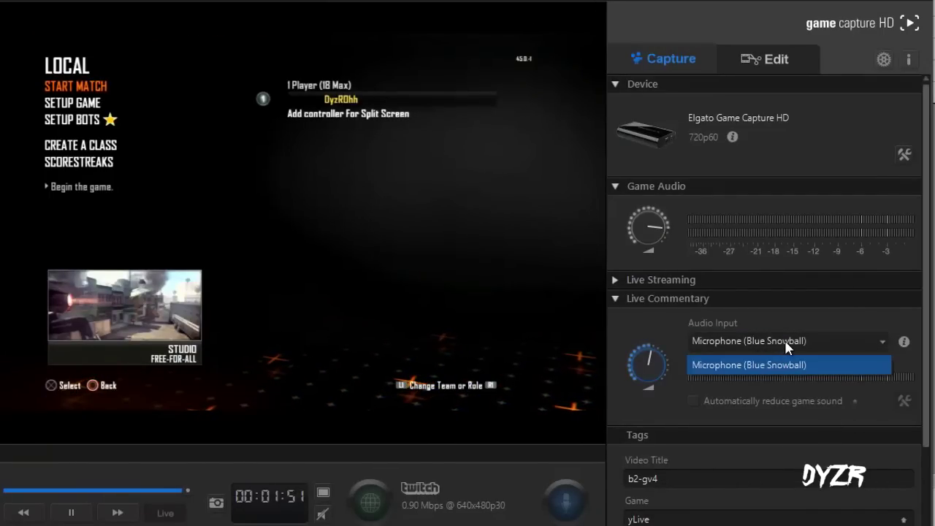
pyautogui.click(784, 339)
pyautogui.click(799, 336)
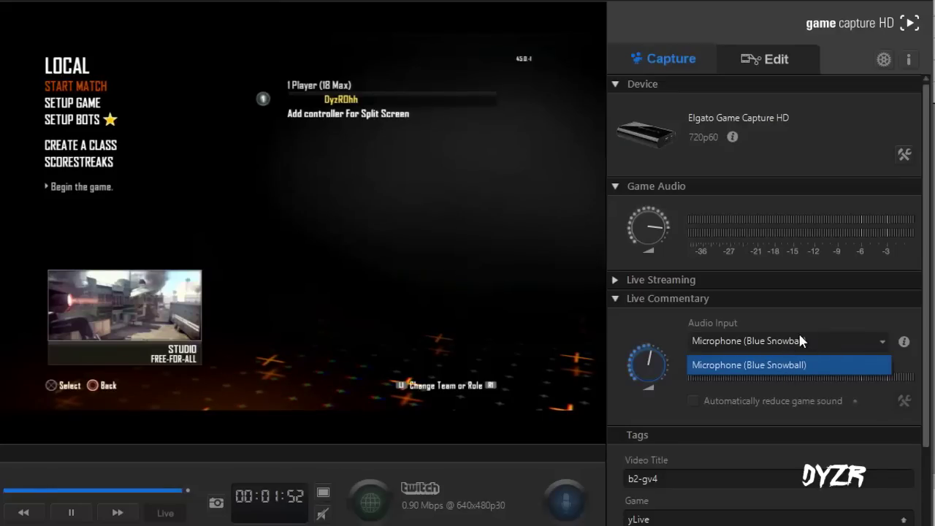
pyautogui.click(809, 314)
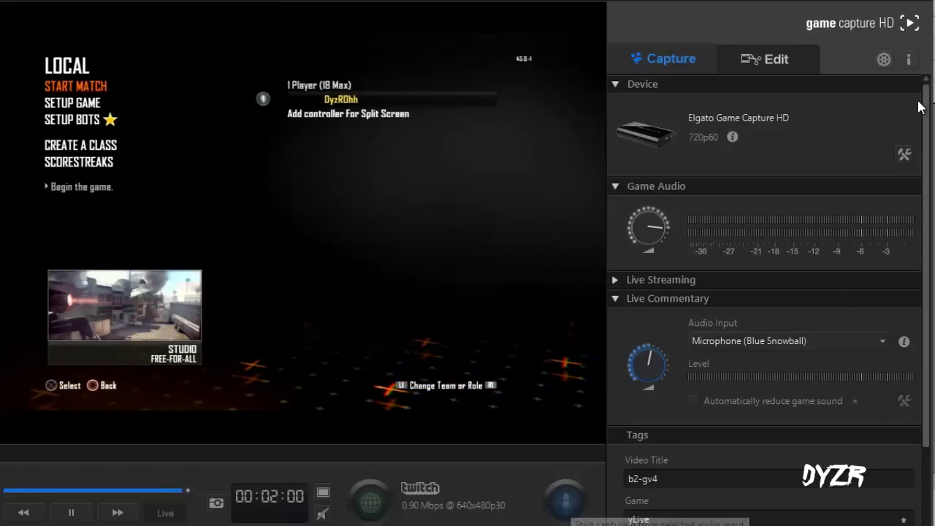
# Step: Keep Live Commentary audio exporting to a separate file, then minimise Elgato Game Capture HD
pyautogui.click(877, 59)
pyautogui.moveTo(324, 31); pyautogui.dragTo(315, 1)
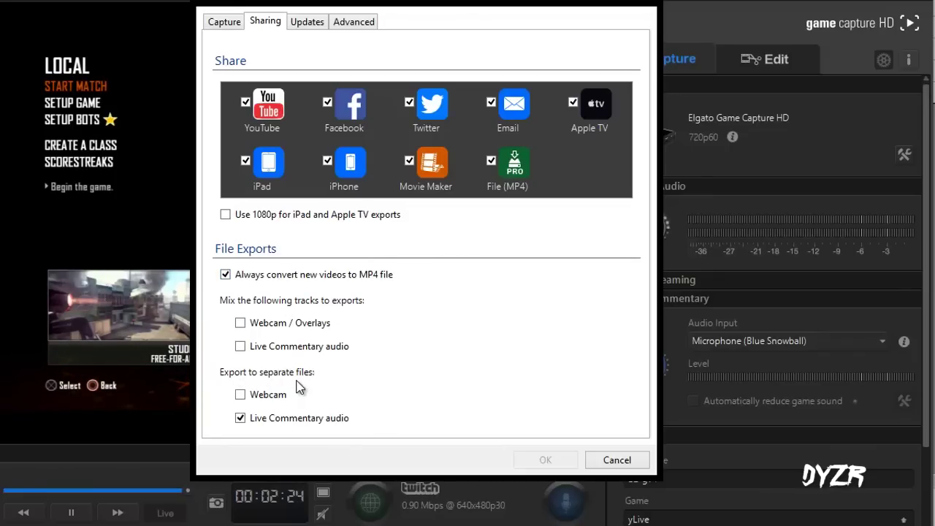
pyautogui.click(285, 426)
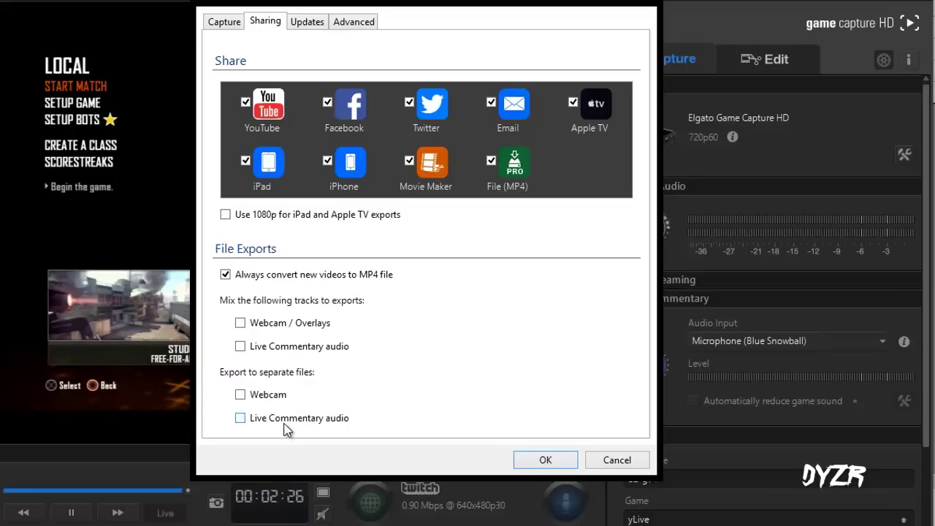
pyautogui.click(285, 427)
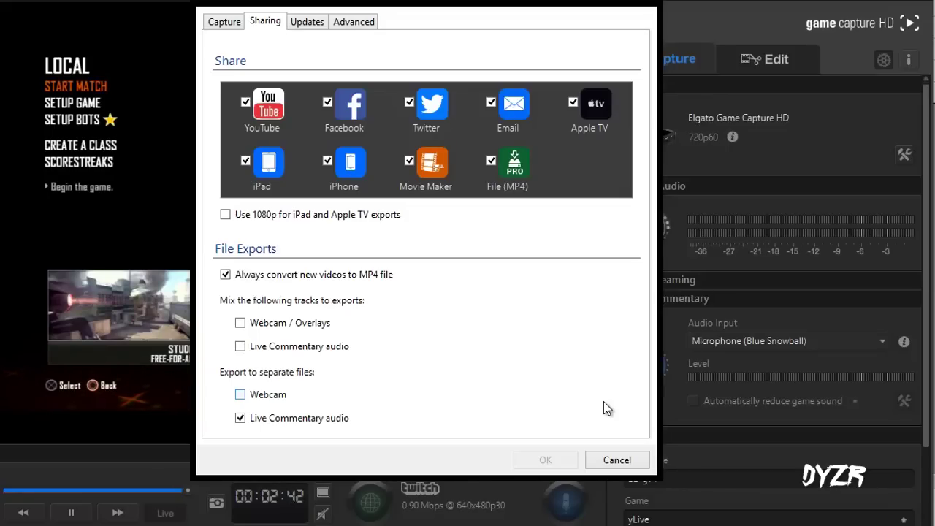
pyautogui.click(616, 459)
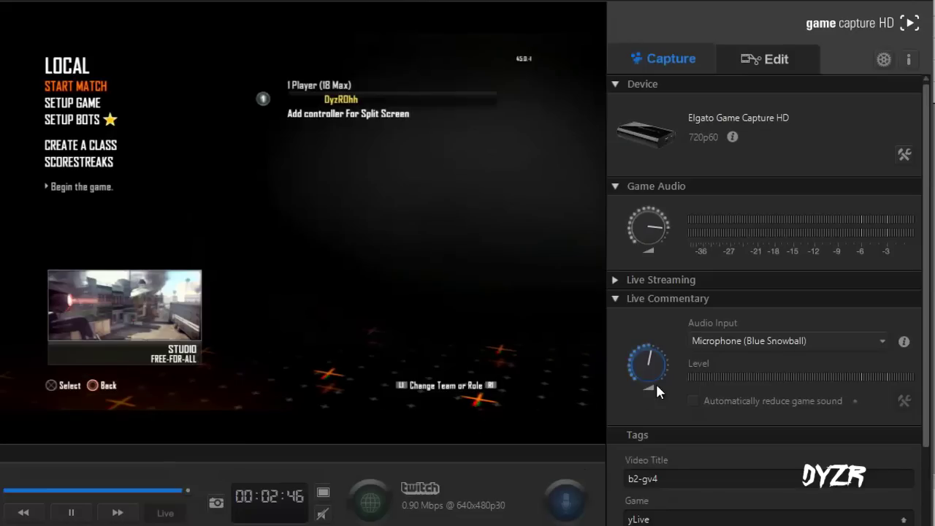
pyautogui.click(905, 2)
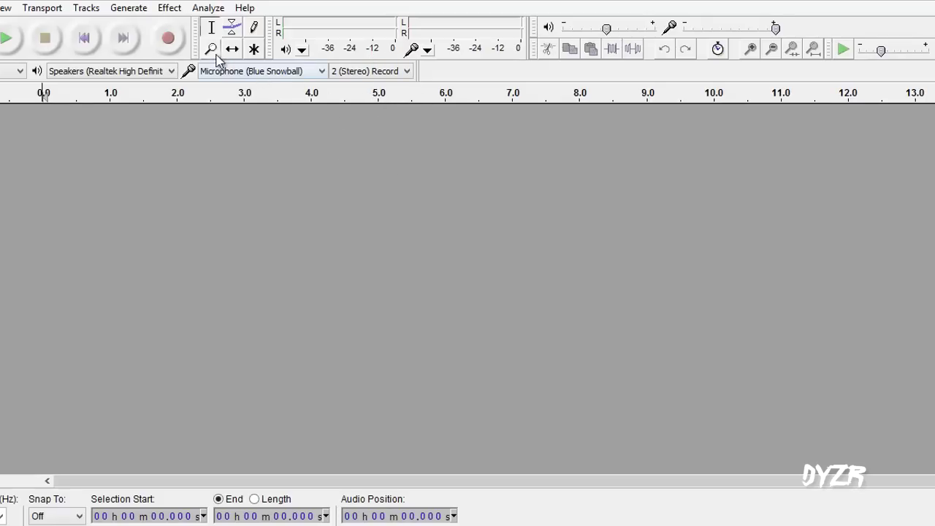
pyautogui.click(176, 40)
pyautogui.click(44, 38)
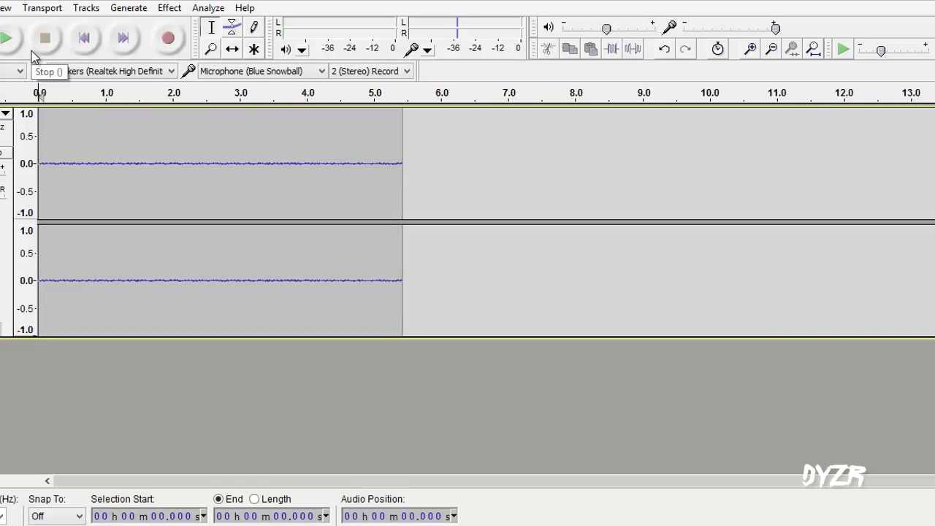
pyautogui.click(147, 139)
pyautogui.hotkey('ctrl', 'a')
pyautogui.press('Delete')
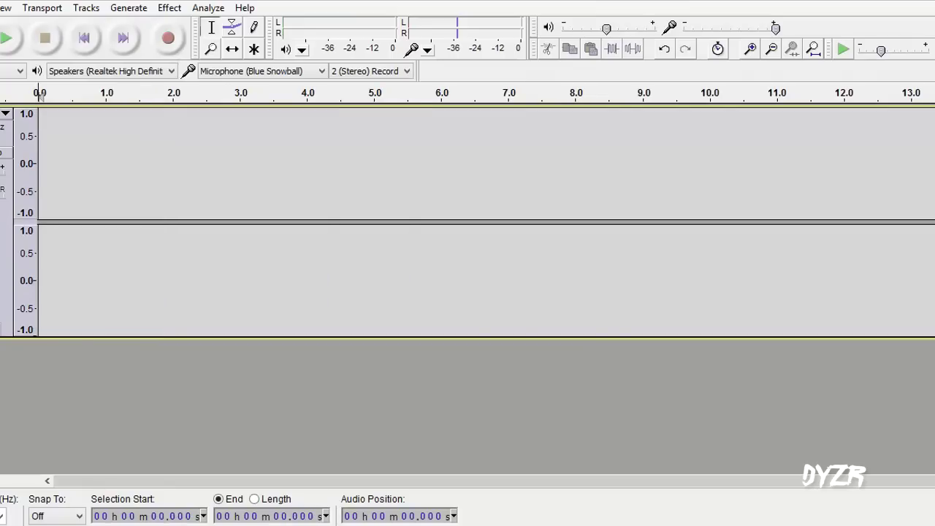
pyautogui.click(1, 113)
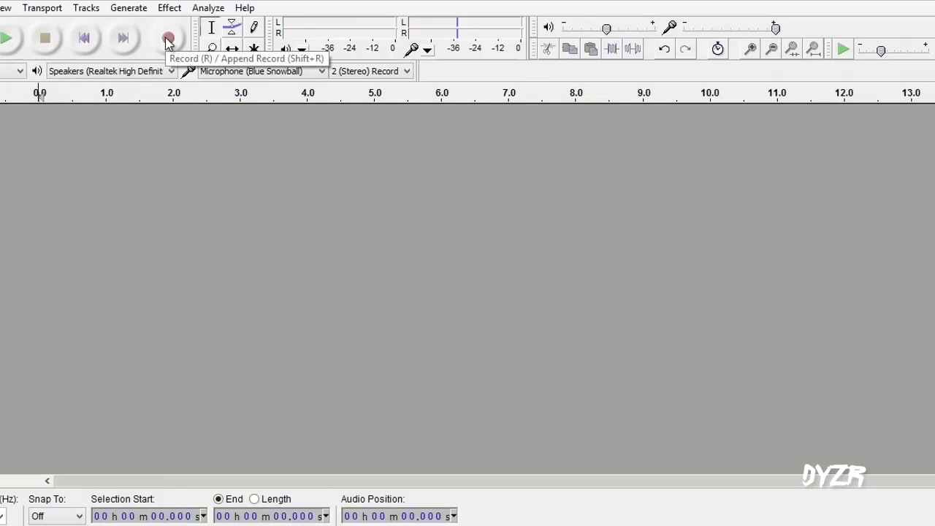
# Step: Record a roughly 9-second voice clip and place the cursor at 3.5 seconds
pyautogui.click(168, 39)
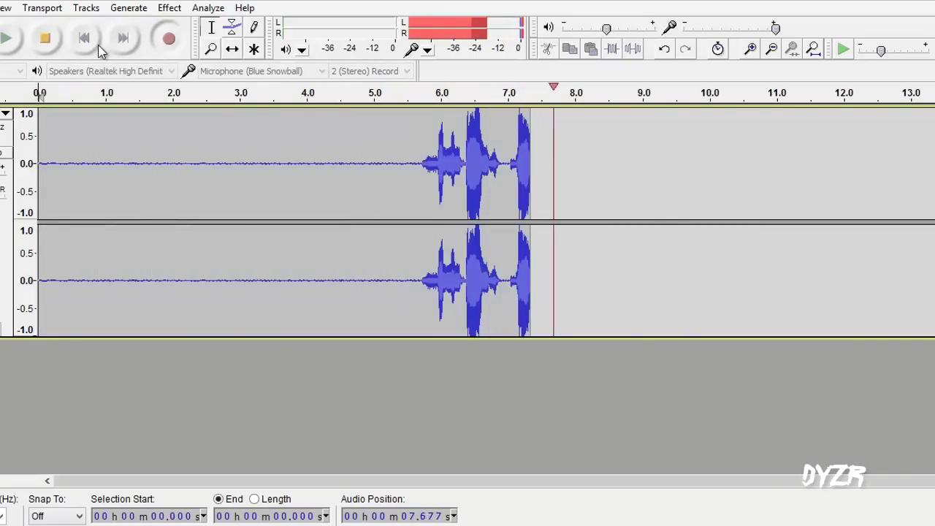
pyautogui.click(45, 38)
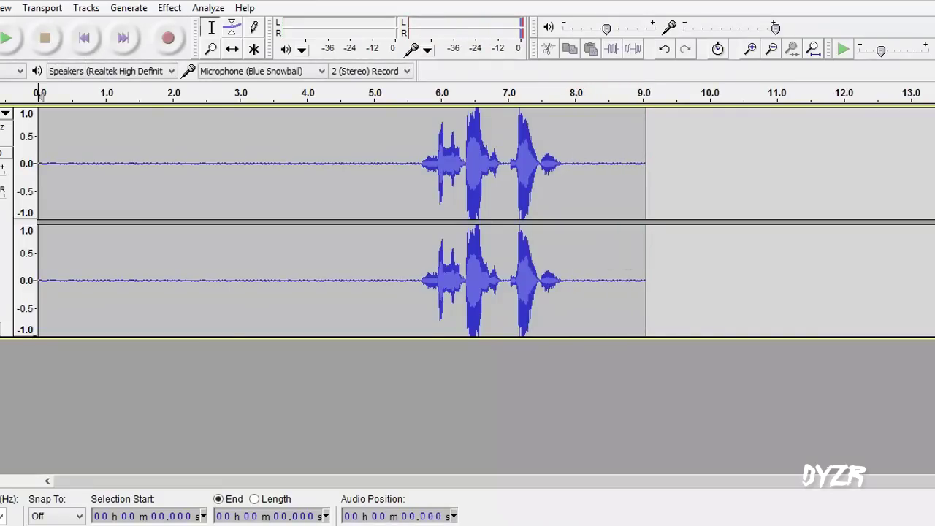
pyautogui.click(273, 164)
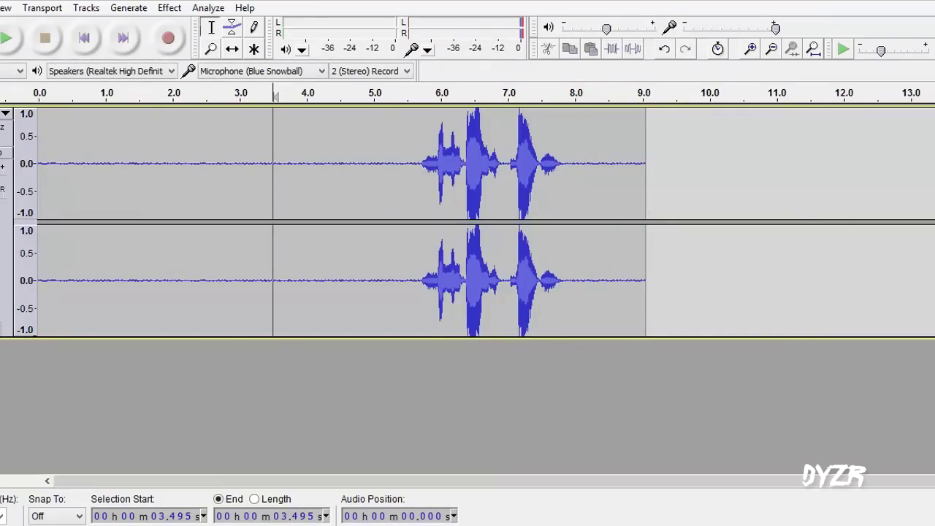
# Step: Play the recording twice from 3.5 seconds, then set the edit point just before the speech
pyautogui.click(21, 43)
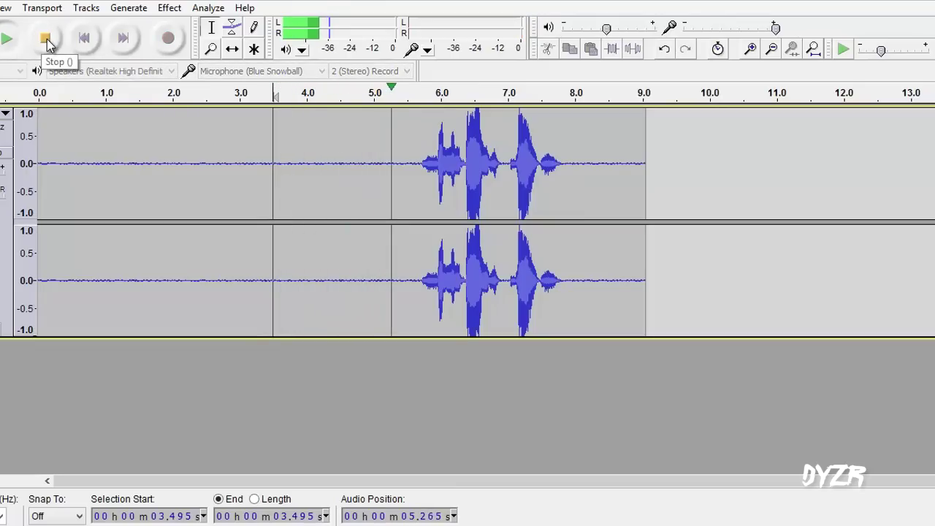
pyautogui.click(47, 39)
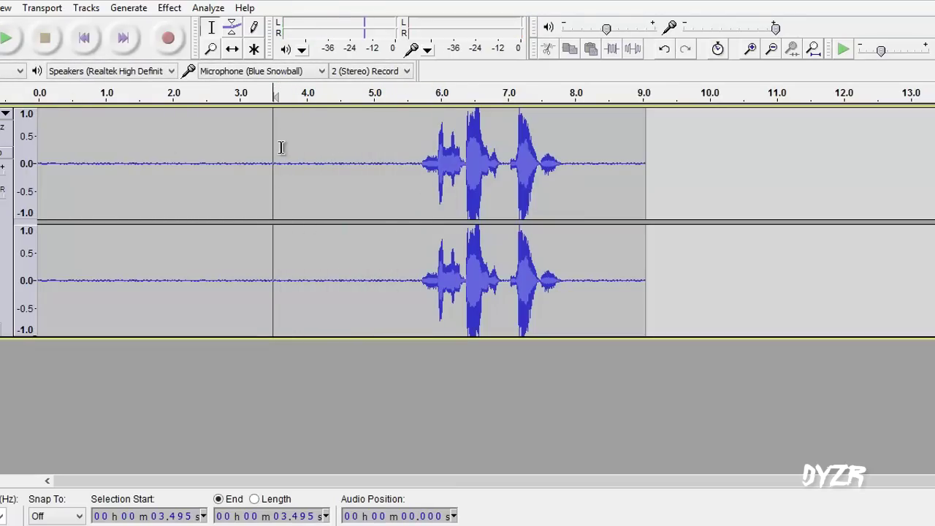
pyautogui.click(11, 50)
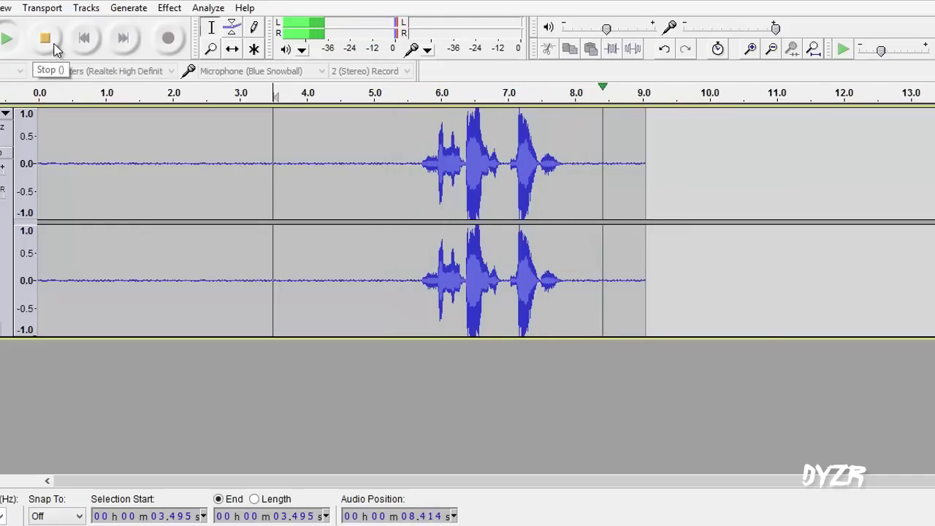
pyautogui.click(55, 45)
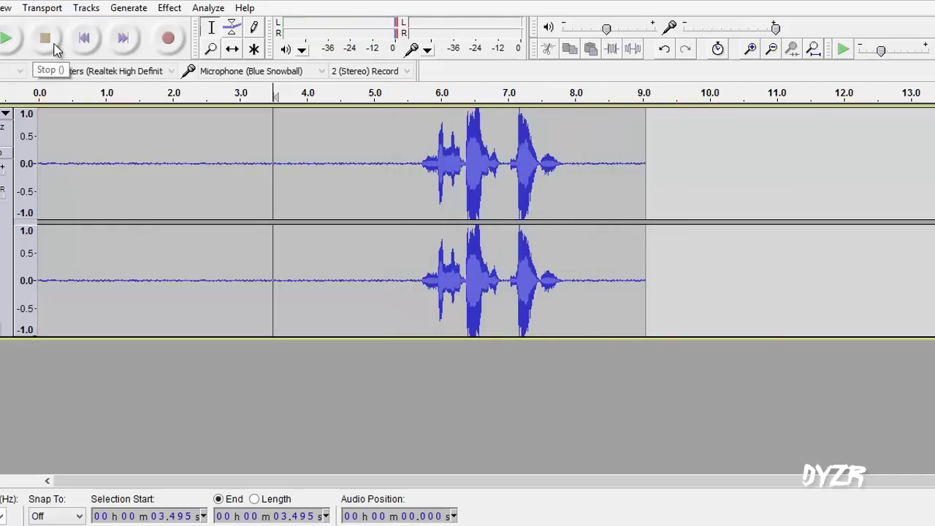
pyautogui.click(416, 169)
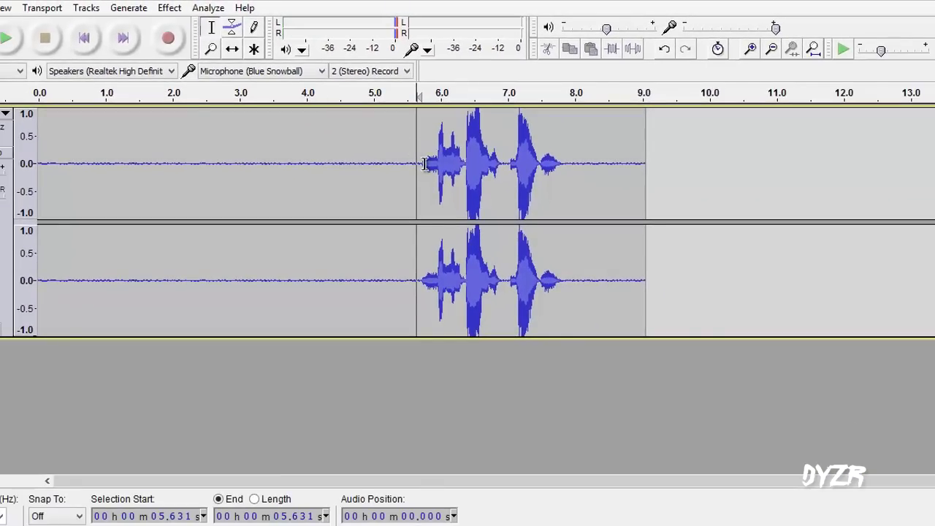
# Step: Capture a Noise Removal noise profile from the silent 0–5.7 second stretch
pyautogui.moveTo(420, 164); pyautogui.dragTo(38, 175)
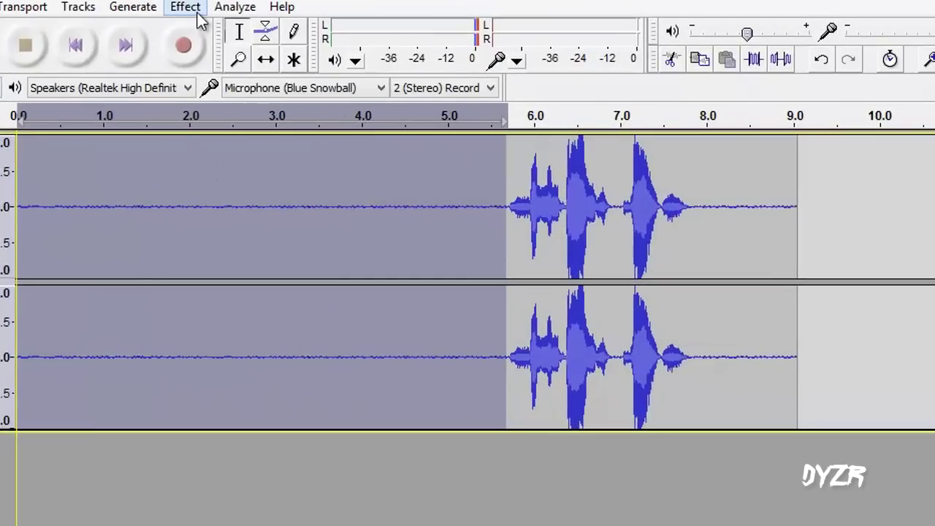
pyautogui.click(176, 9)
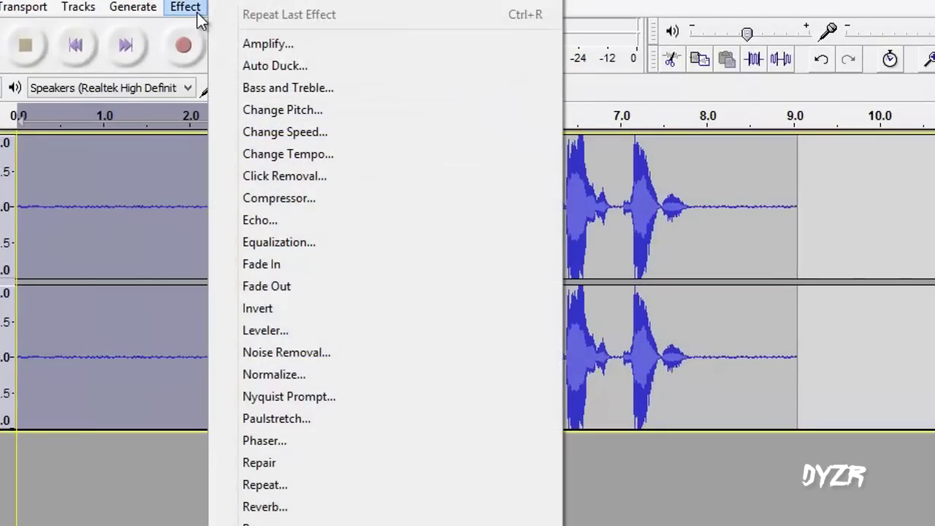
pyautogui.click(330, 352)
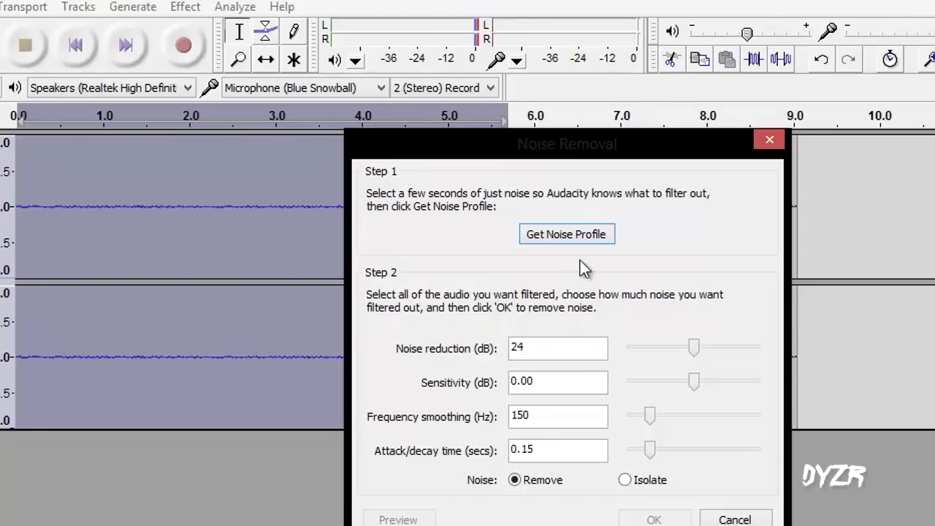
pyautogui.click(599, 235)
# Step: Apply Noise Removal at 24 dB to the entire 9-second recording
pyautogui.hotkey('ctrl', 'a')
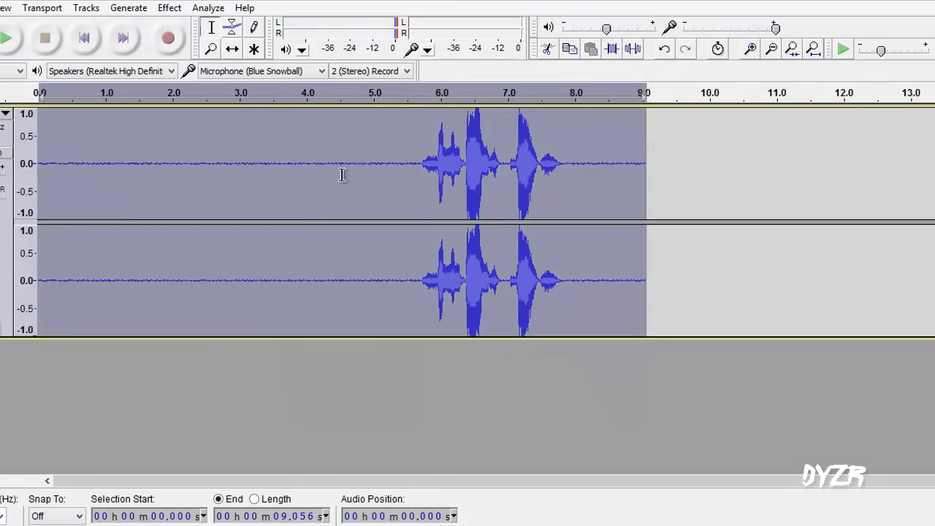
pyautogui.click(169, 7)
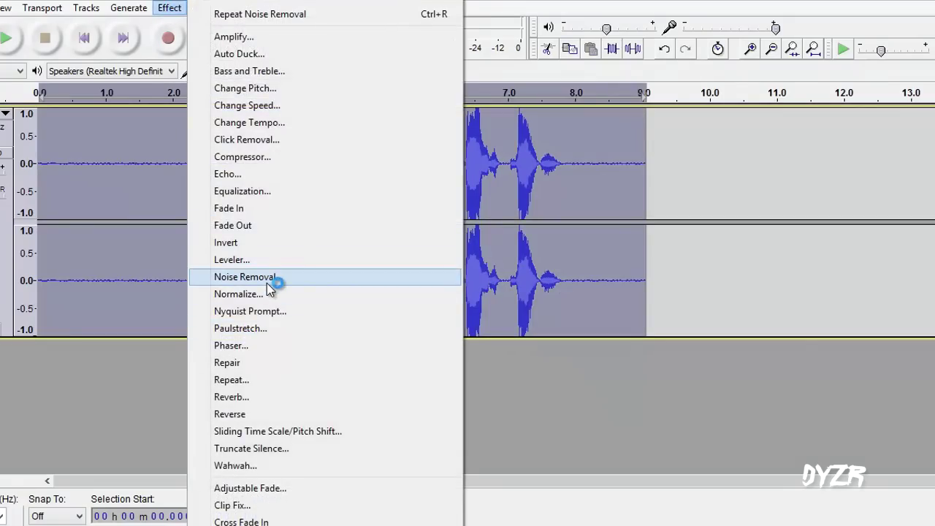
pyautogui.click(269, 287)
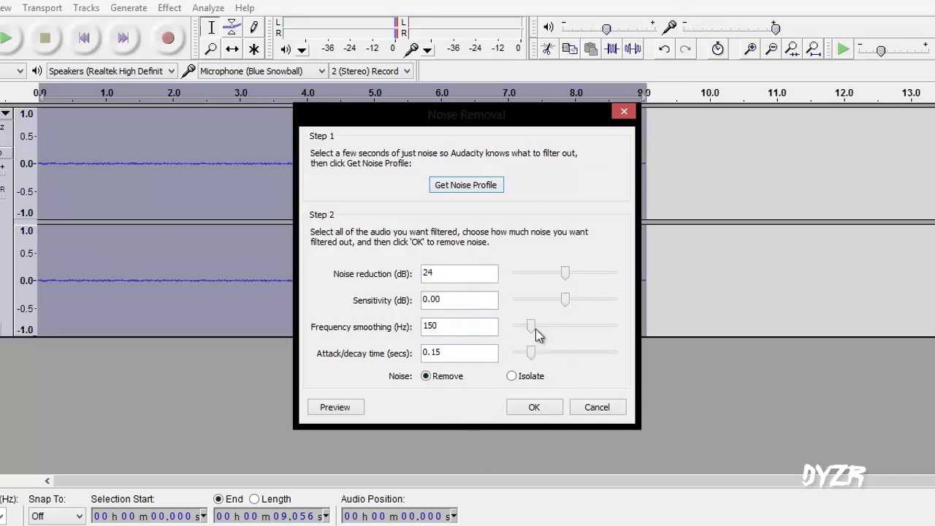
pyautogui.click(543, 404)
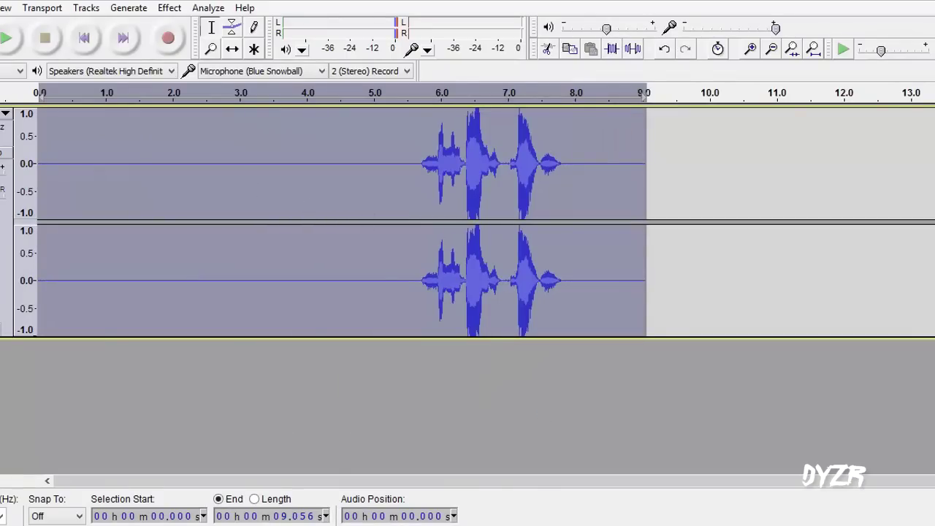
# Step: Play the cleaned clip from 3.9 seconds, then delete it to empty the project
pyautogui.click(301, 169)
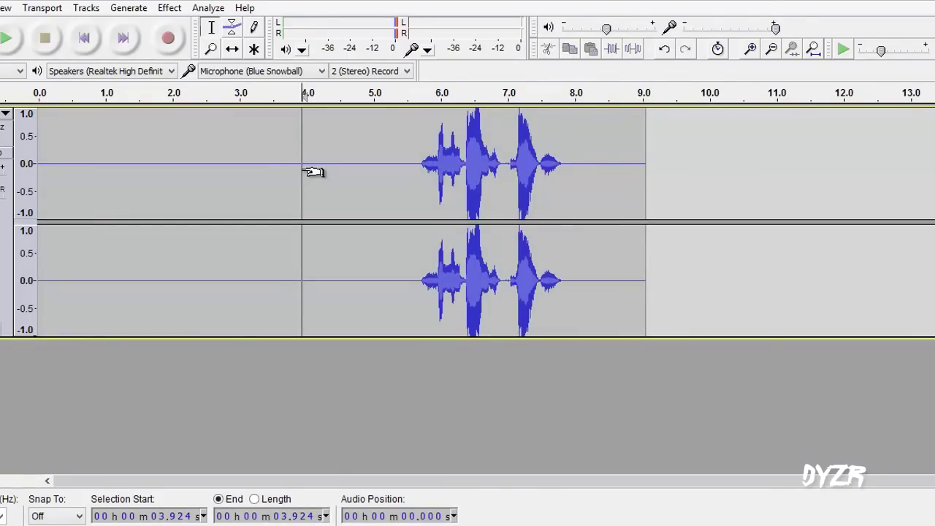
pyautogui.press('space')
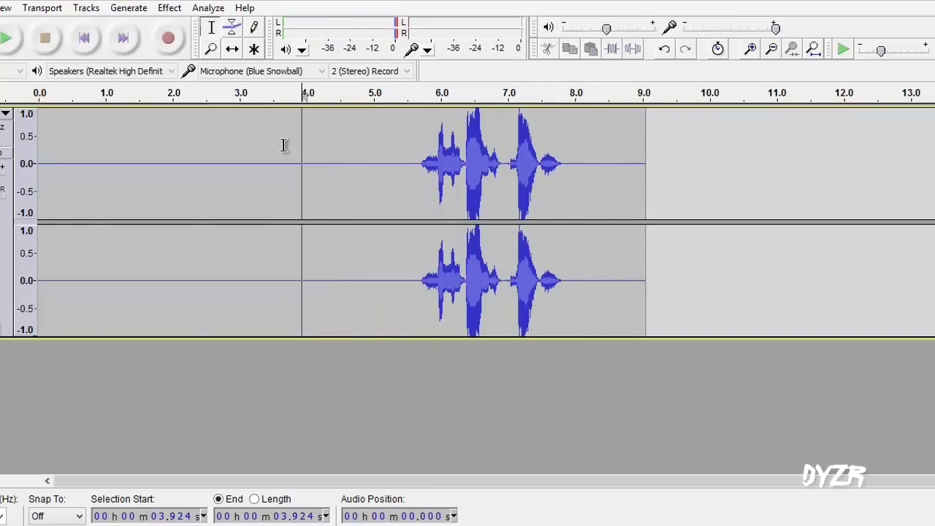
pyautogui.click(141, 145)
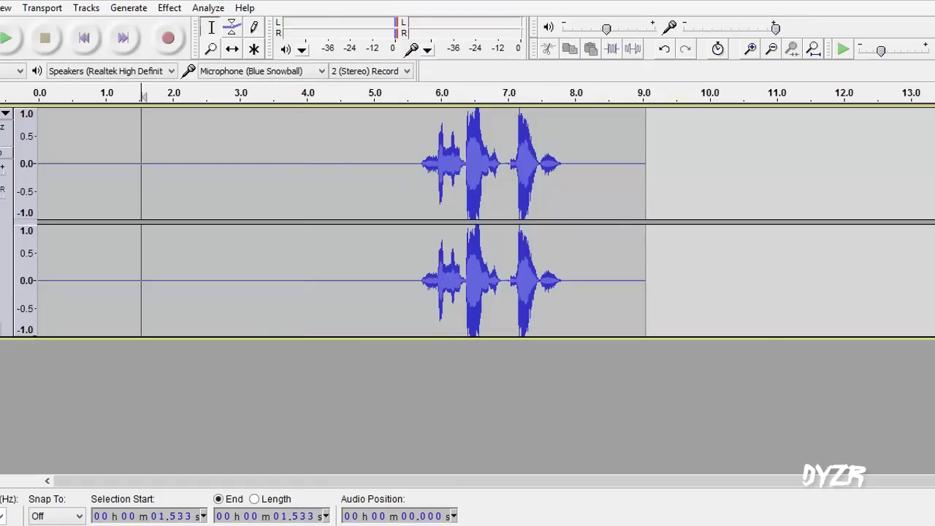
pyautogui.hotkey('ctrl', 'z')
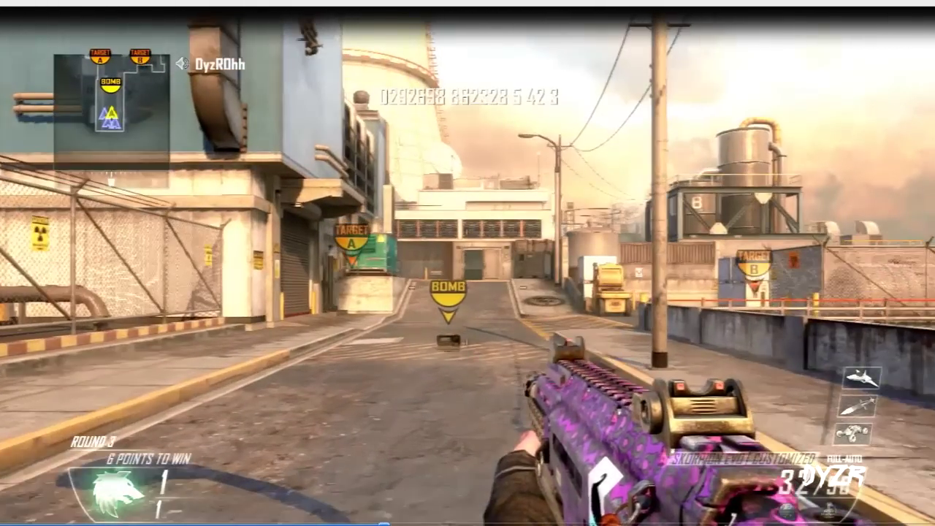
pyautogui.click(385, 523)
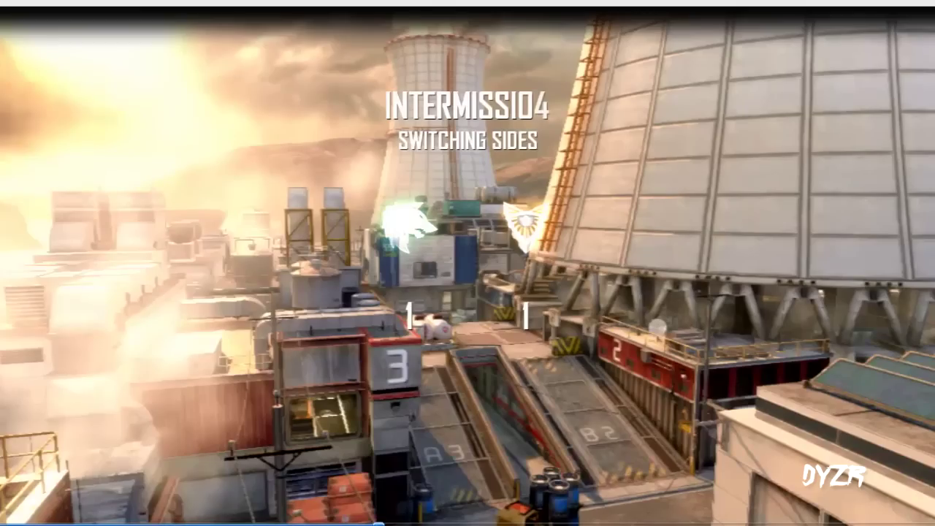